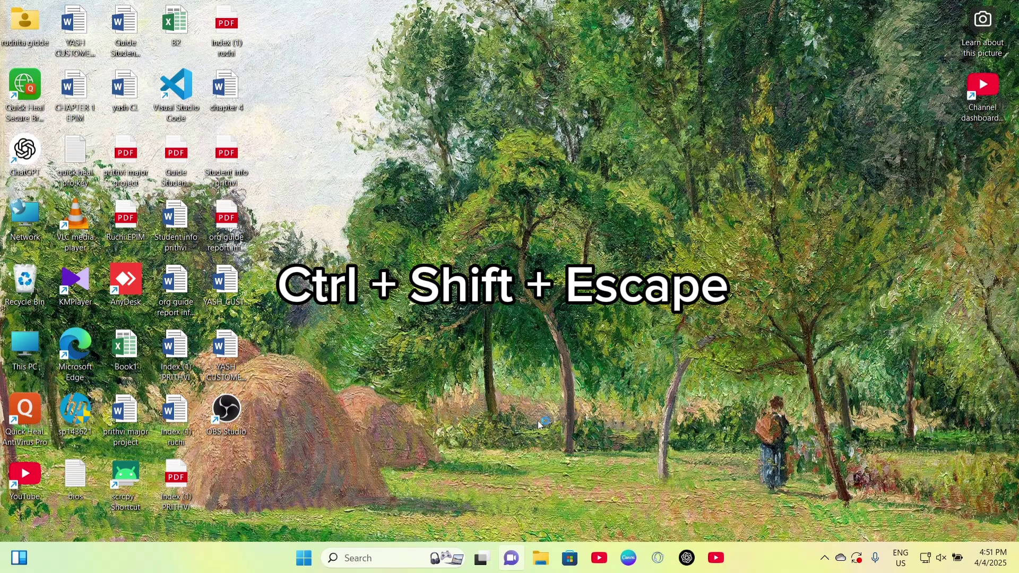
- Show Task Manager's startup apps and bring up options for the Microsoft Edge entry
{"action": "key", "text": "ctrl+shift+Escape"}
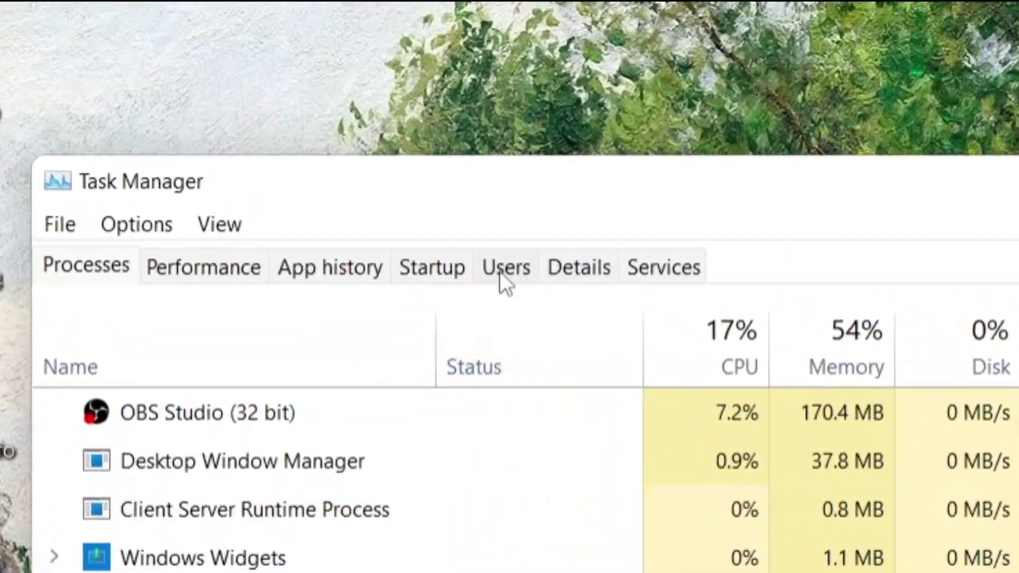
{"action": "left_click", "coordinate": [413, 105]}
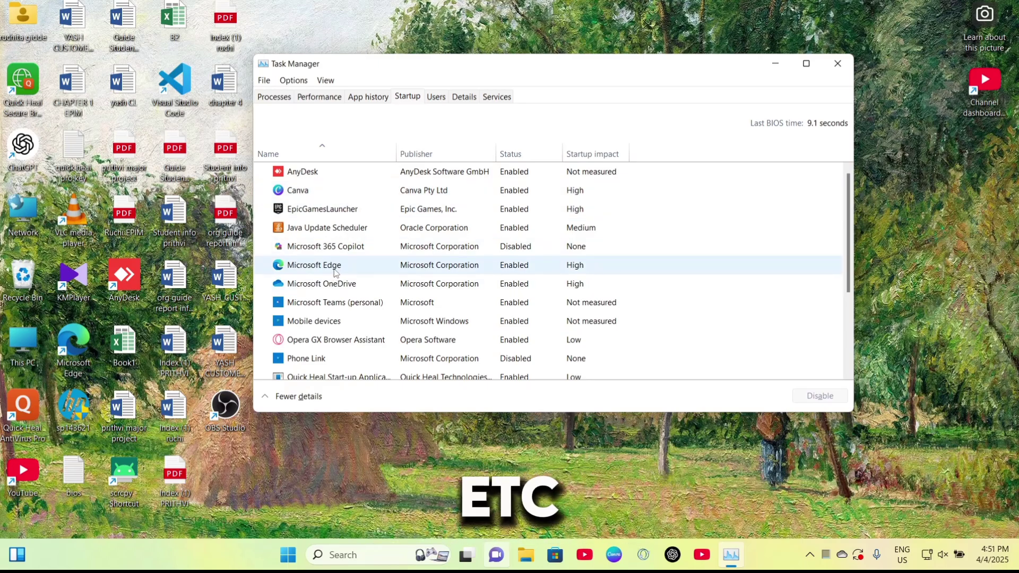
{"action": "scroll", "coordinate": [331, 270], "scroll_direction": "down", "scroll_amount": 1}
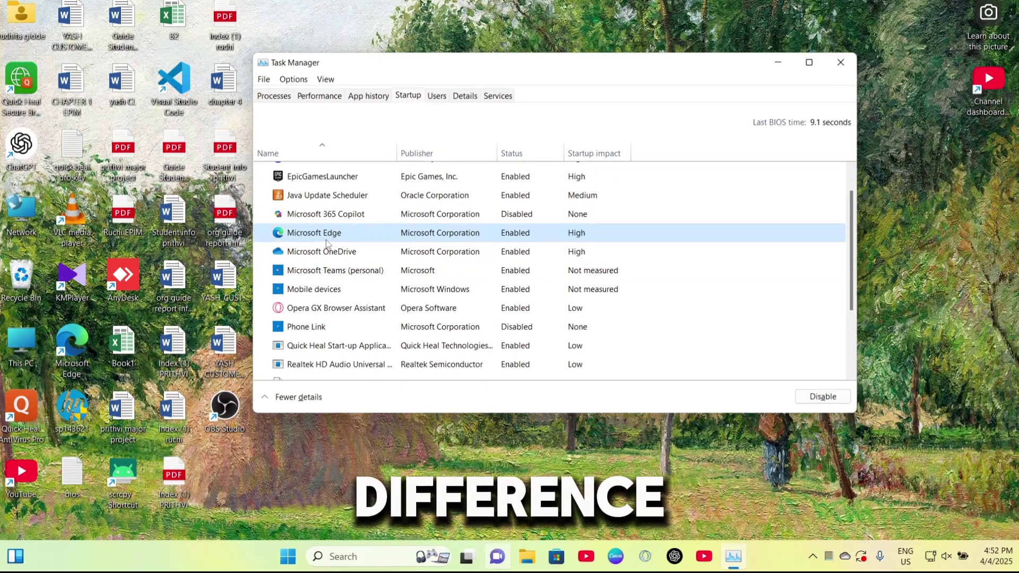
{"action": "right_click", "coordinate": [327, 239]}
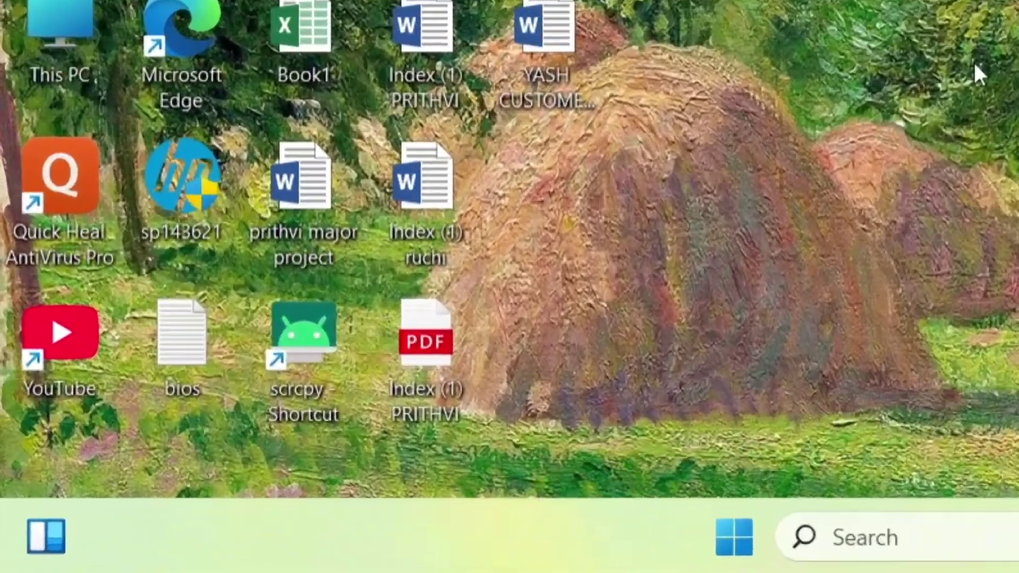
- Reach the Temp folder via Run, select all its files and delete them
{"action": "key", "text": "super+r"}
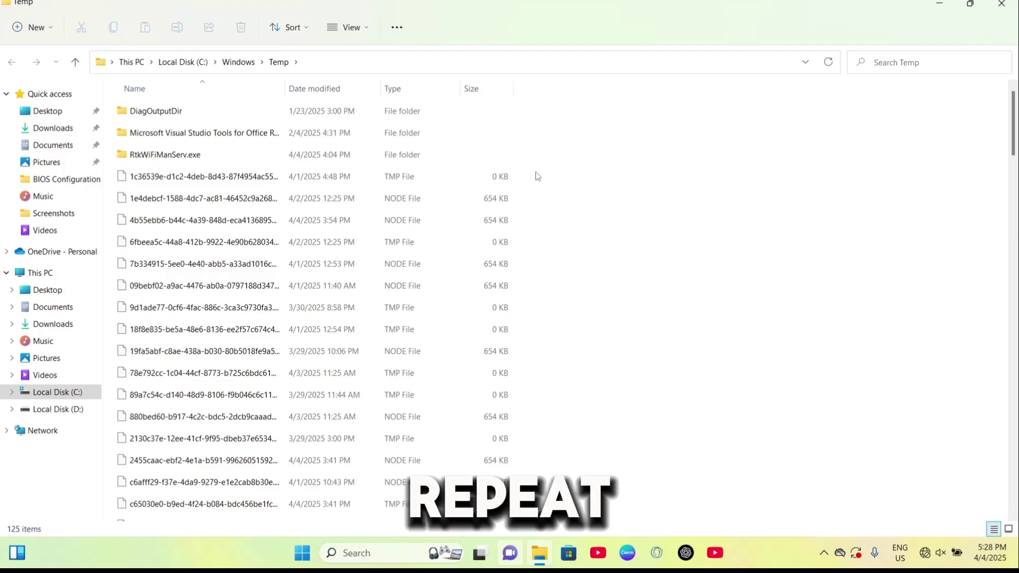
{"action": "left_click_drag", "start_coordinate": [536, 171], "coordinate": [249, 566]}
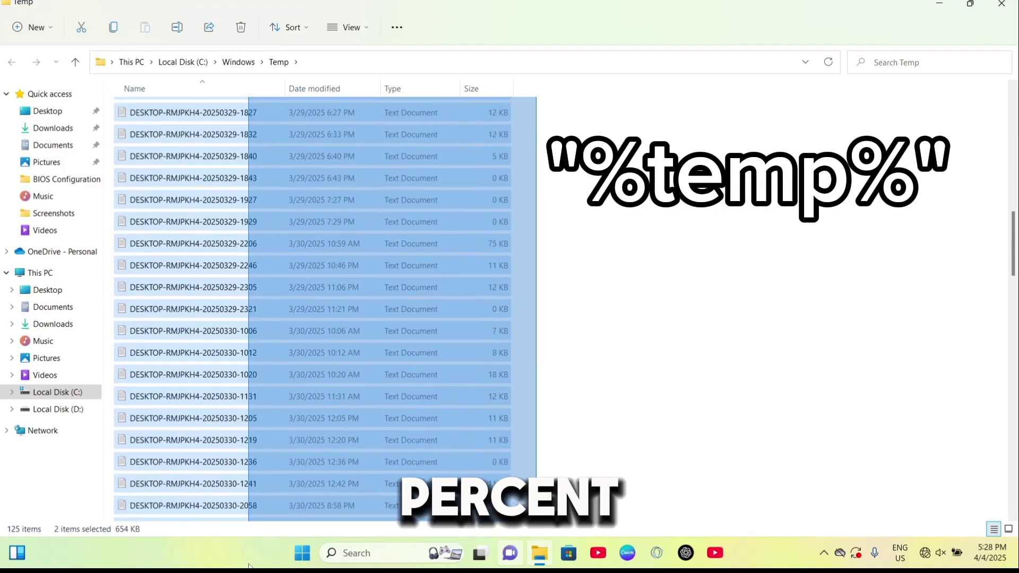
{"action": "left_click_drag", "start_coordinate": [249, 566], "coordinate": [254, 436]}
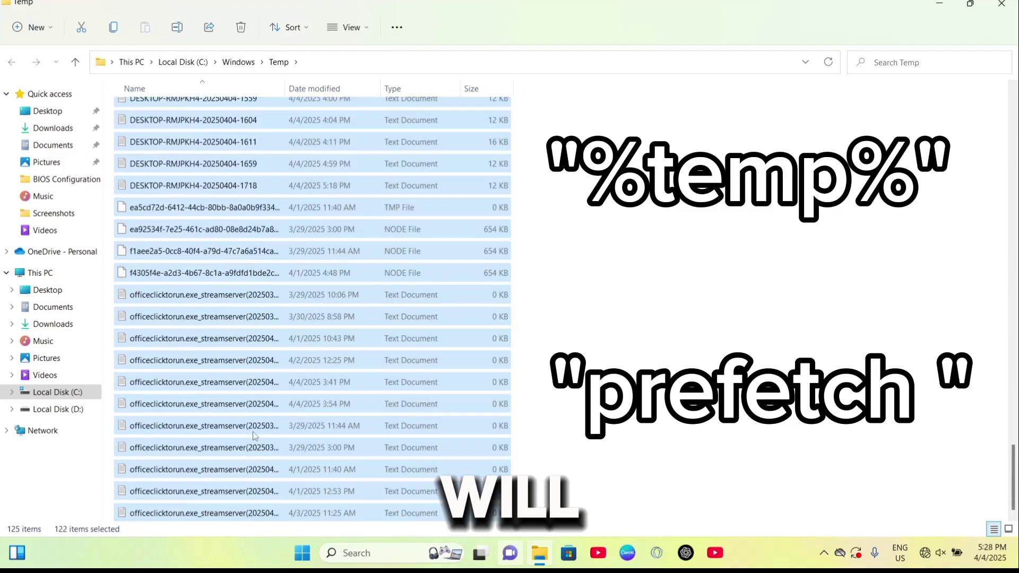
{"action": "right_click", "coordinate": [264, 298]}
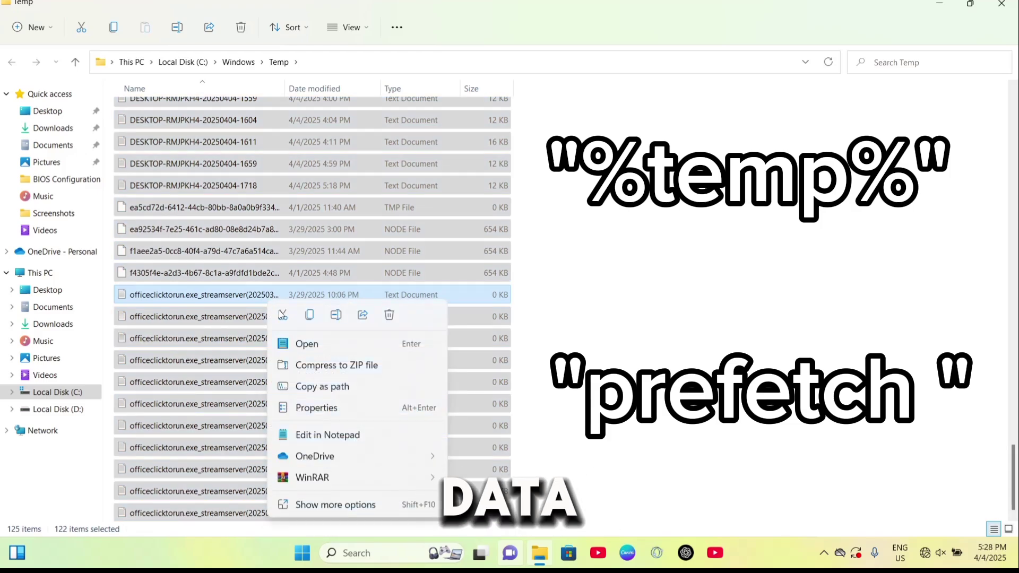
{"action": "left_click", "coordinate": [390, 315]}
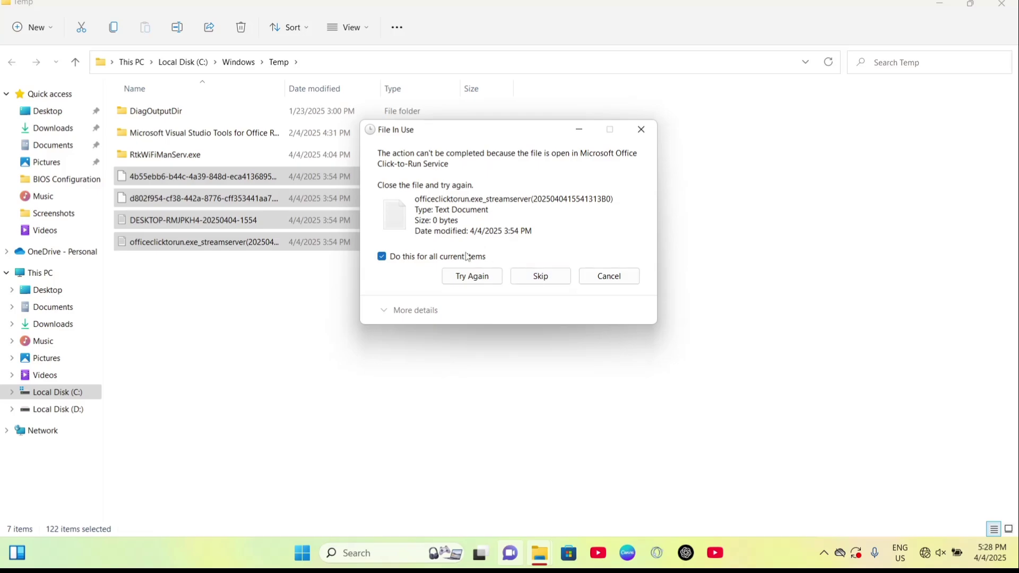
- Skip the four locked files still in use so the Temp deletion completes
{"action": "left_click", "coordinate": [542, 277]}
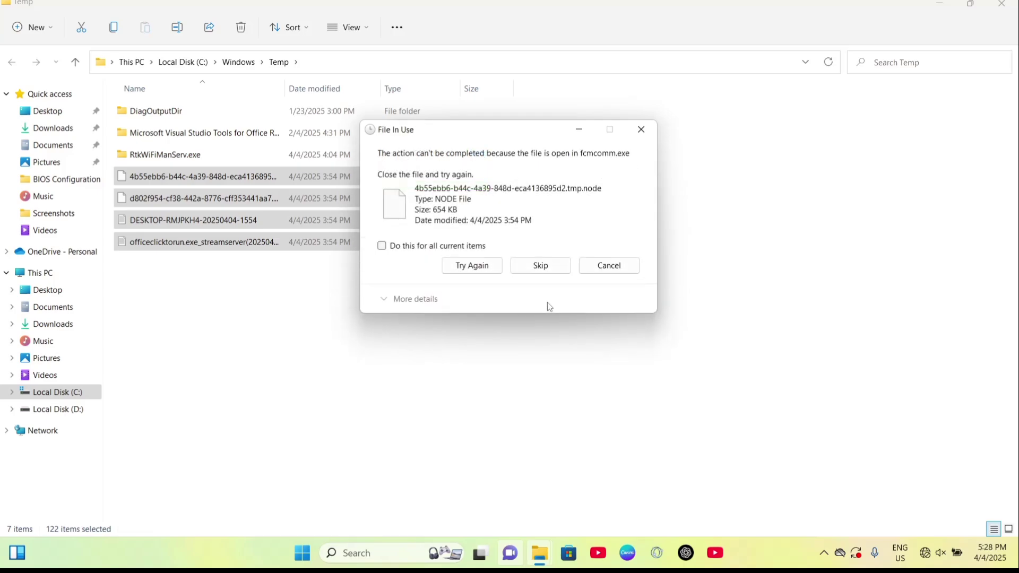
{"action": "left_click", "coordinate": [558, 269]}
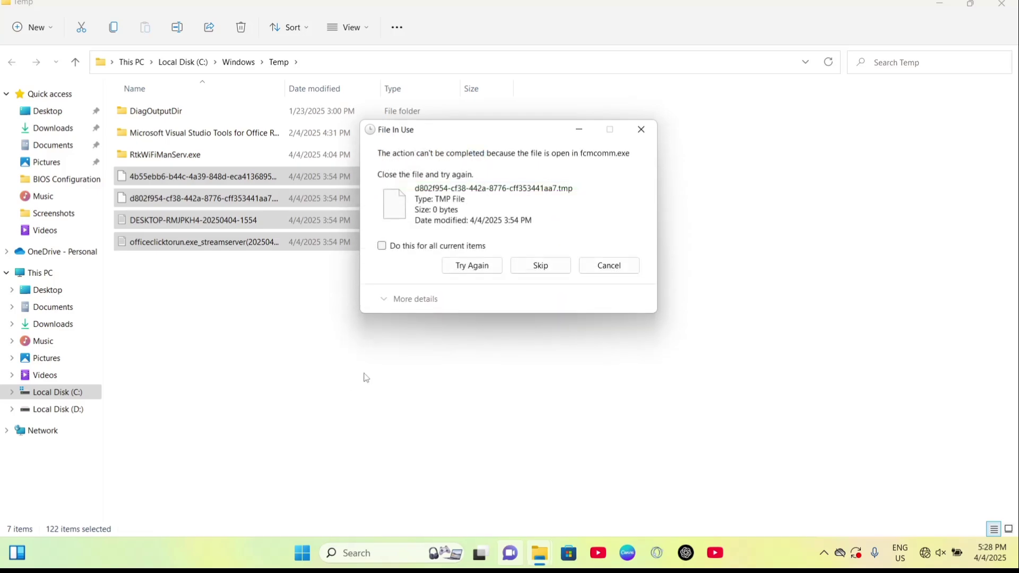
{"action": "left_click", "coordinate": [546, 266]}
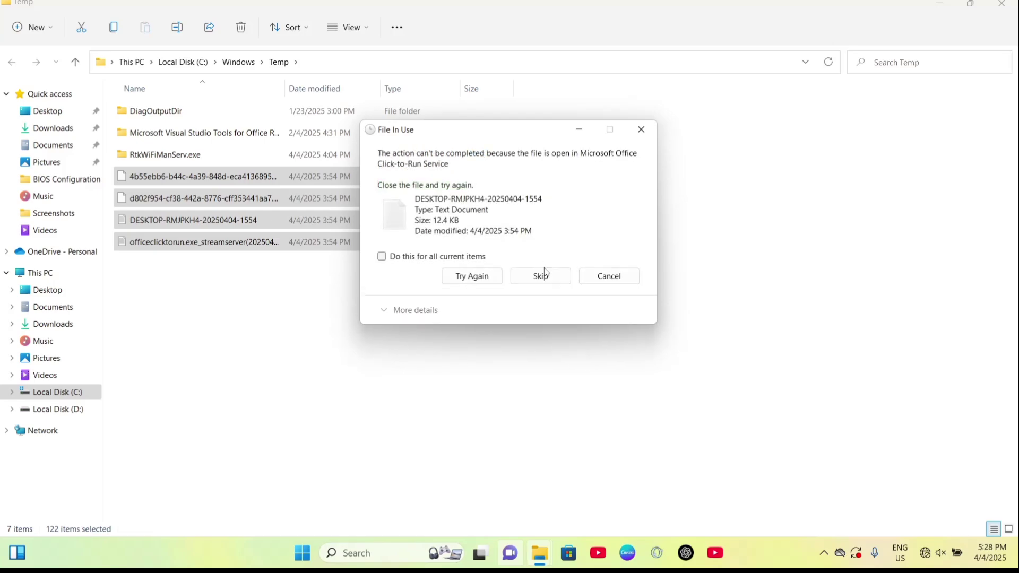
{"action": "left_click", "coordinate": [545, 268]}
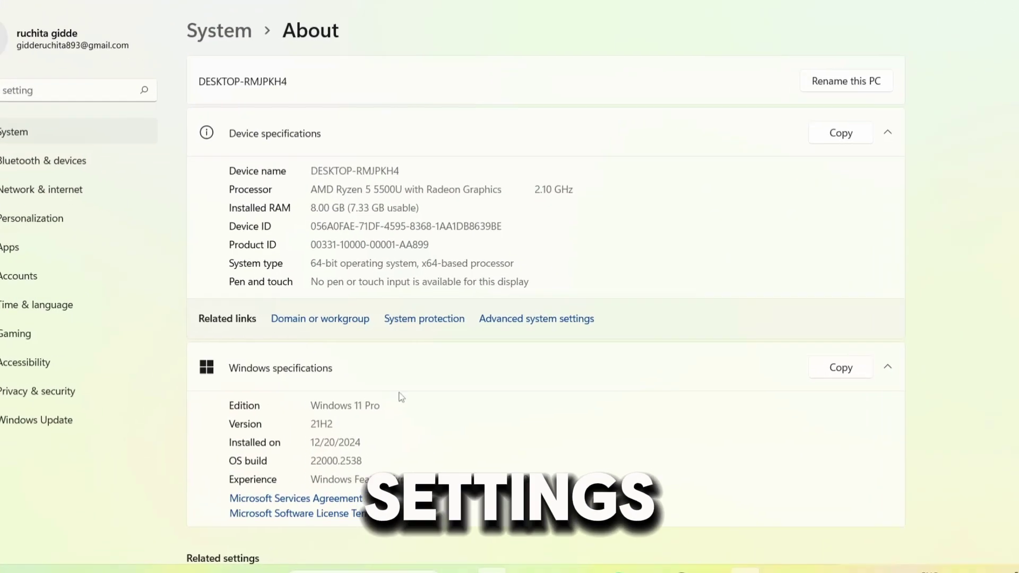
{"action": "left_click", "coordinate": [526, 325]}
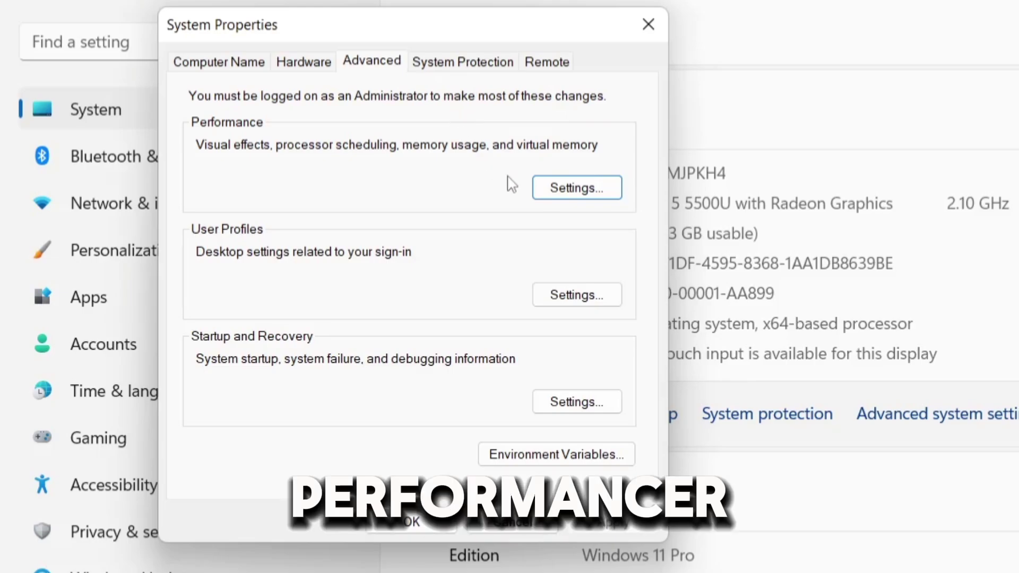
{"action": "left_click", "coordinate": [575, 190]}
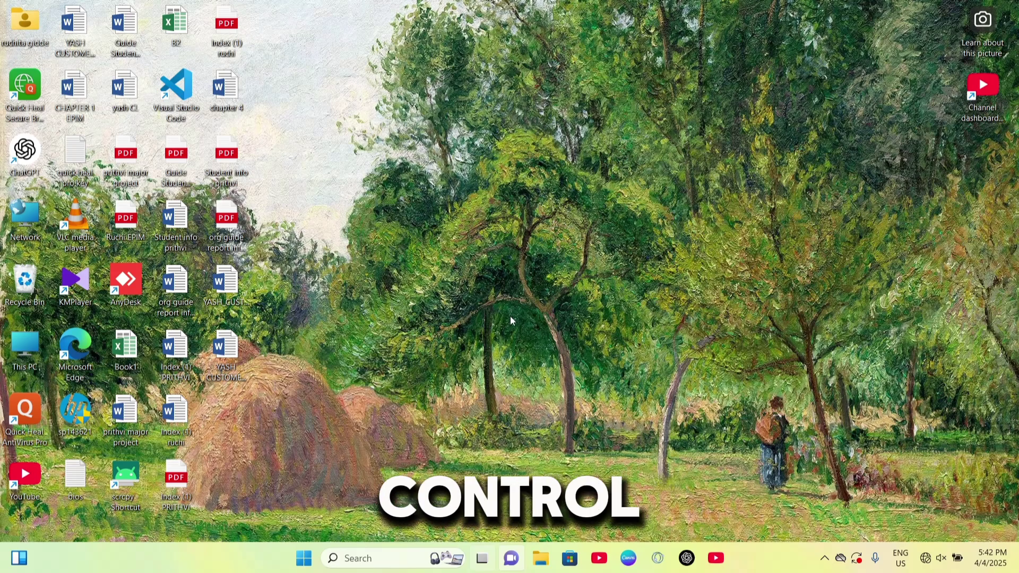
- Search Windows for 'con' and launch Control Panel from the results
{"action": "left_click", "coordinate": [382, 559]}
{"action": "type", "text": "c"}
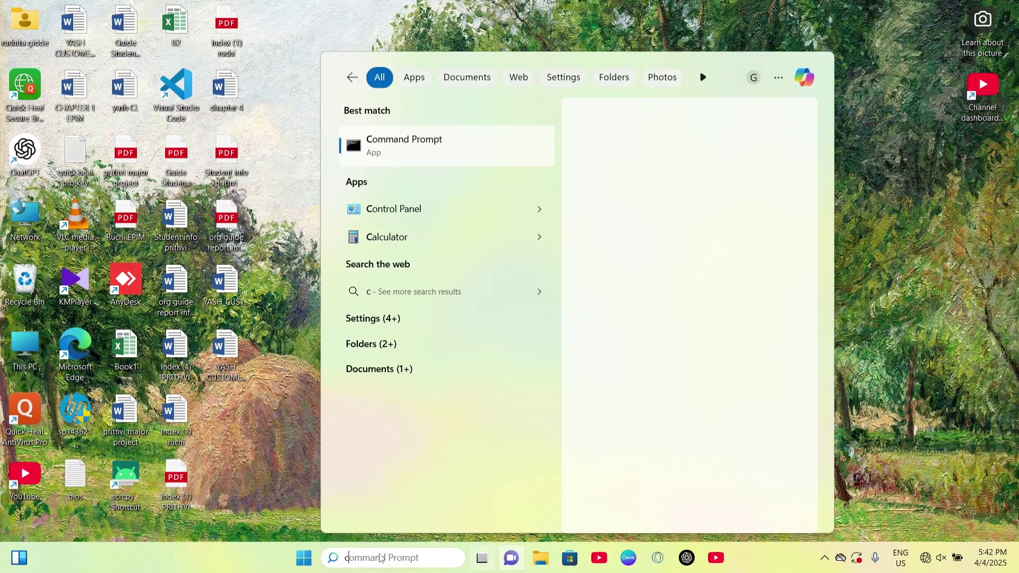
{"action": "type", "text": "on"}
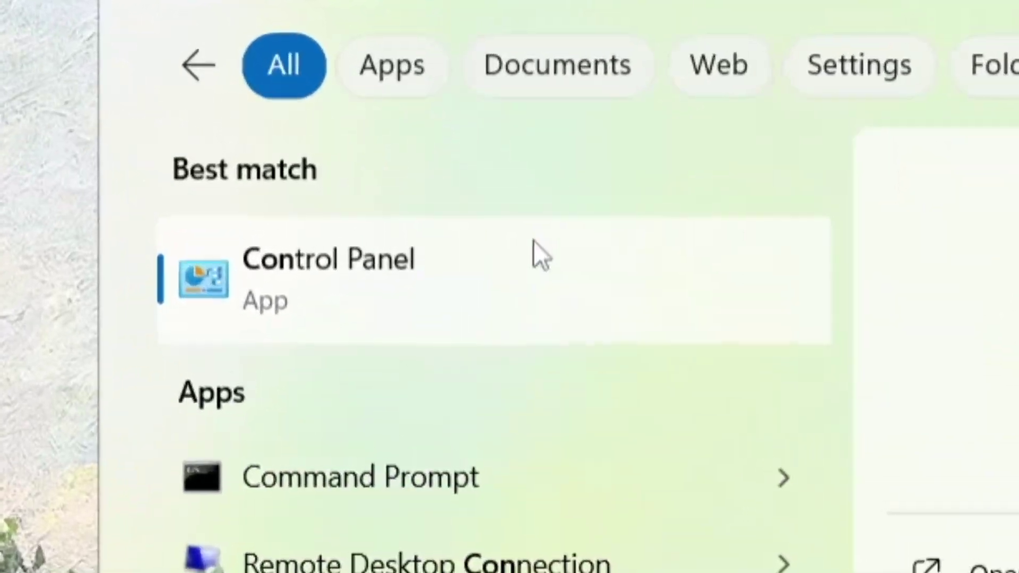
{"action": "left_click", "coordinate": [526, 289]}
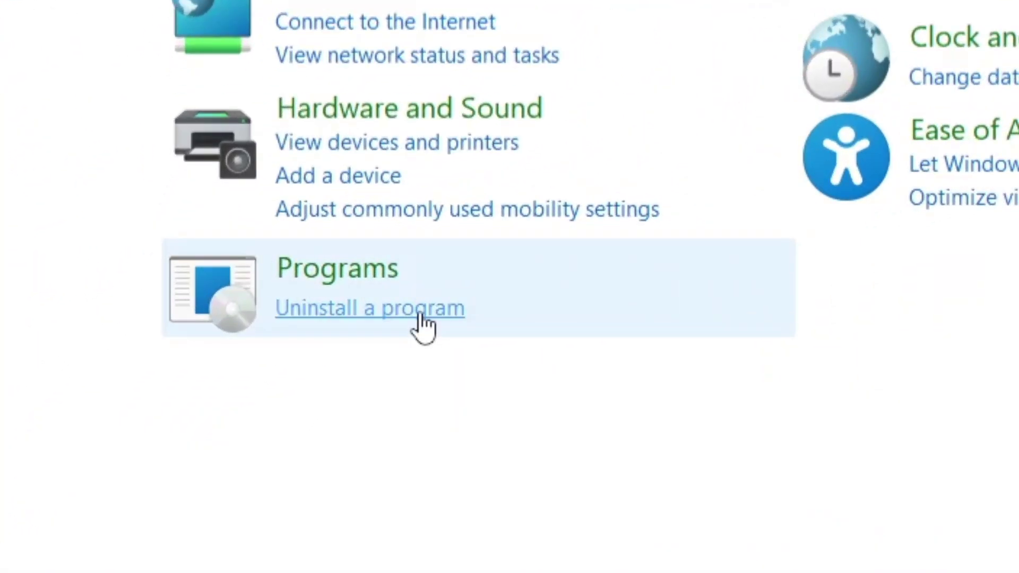
- Show the installed programs list and select VLC media player for uninstalling
{"action": "left_click", "coordinate": [422, 316]}
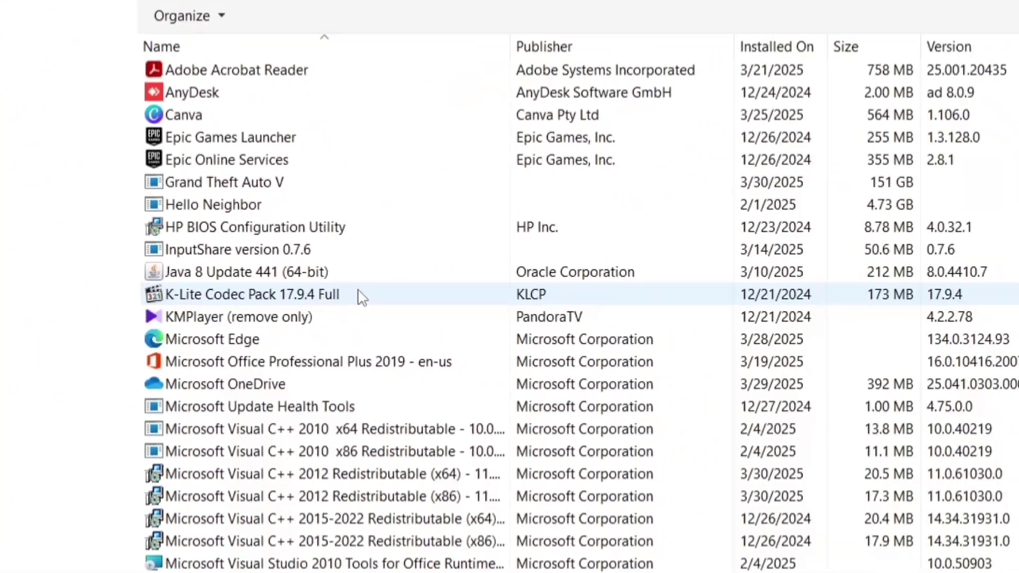
{"action": "scroll", "coordinate": [256, 289], "scroll_direction": "down", "scroll_amount": 2}
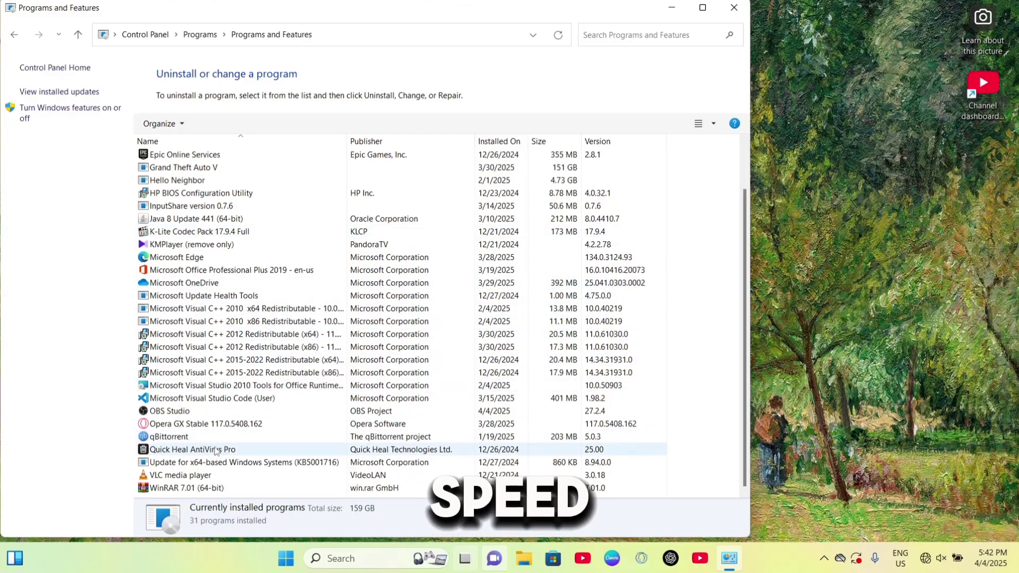
{"action": "left_click", "coordinate": [198, 477]}
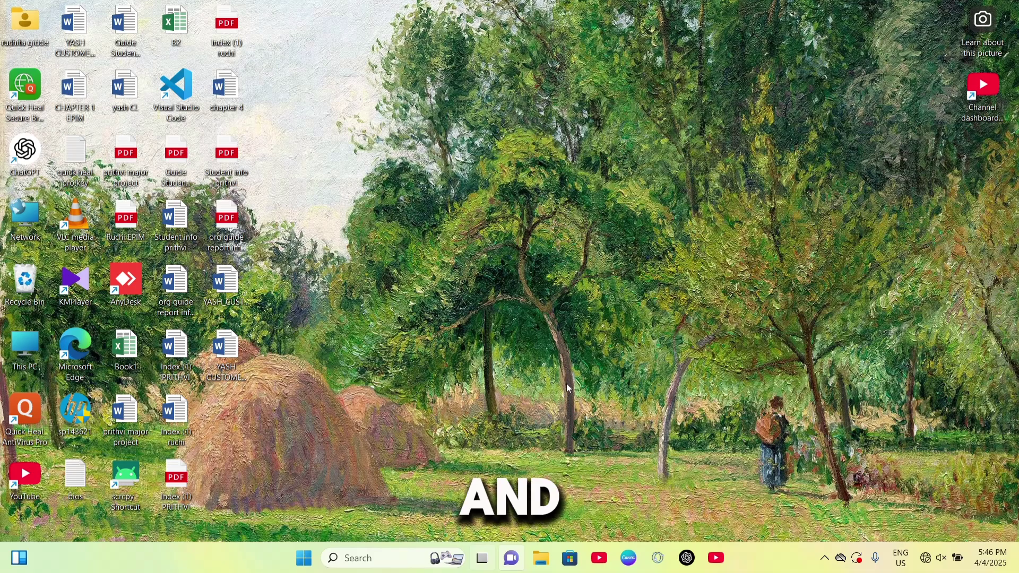
- Choose Restart from the Start menu's Power button options
{"action": "left_click", "coordinate": [303, 558]}
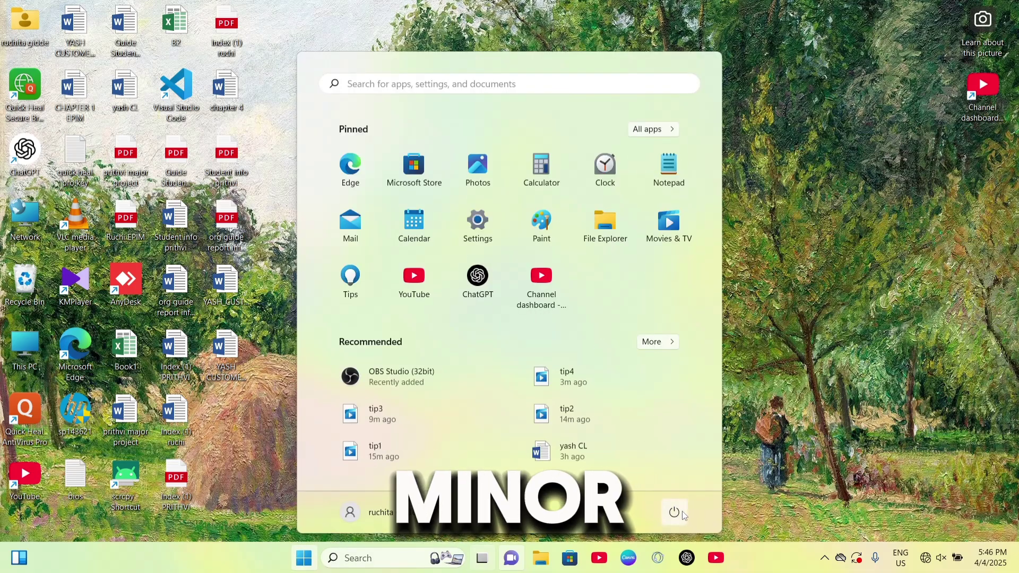
{"action": "left_click", "coordinate": [675, 513]}
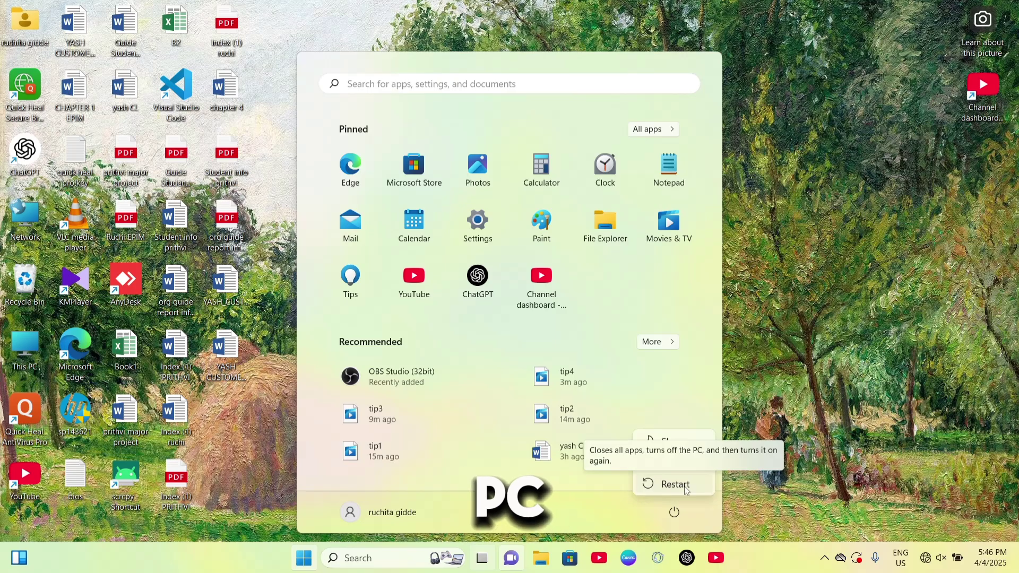
{"action": "left_click", "coordinate": [684, 486]}
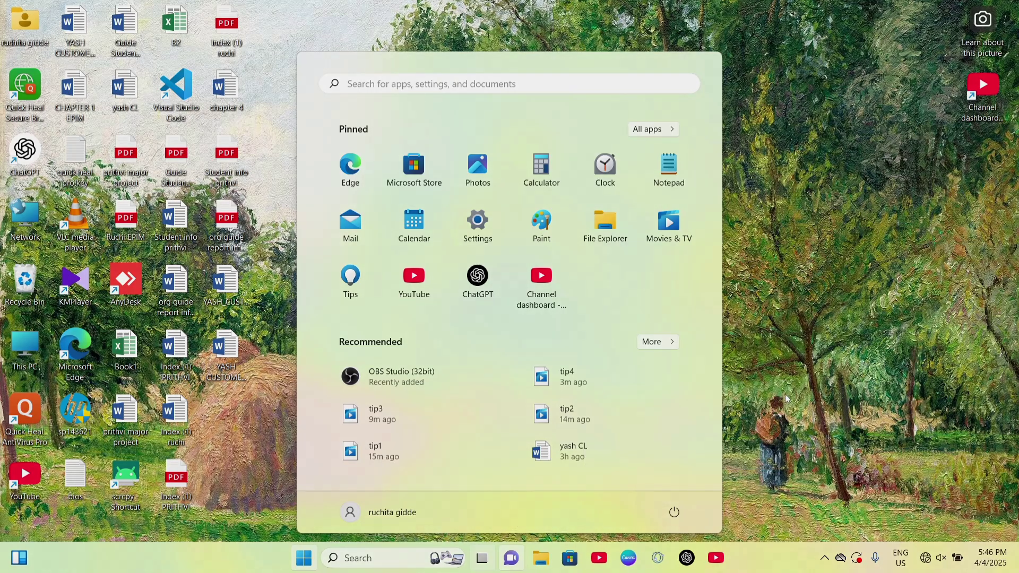